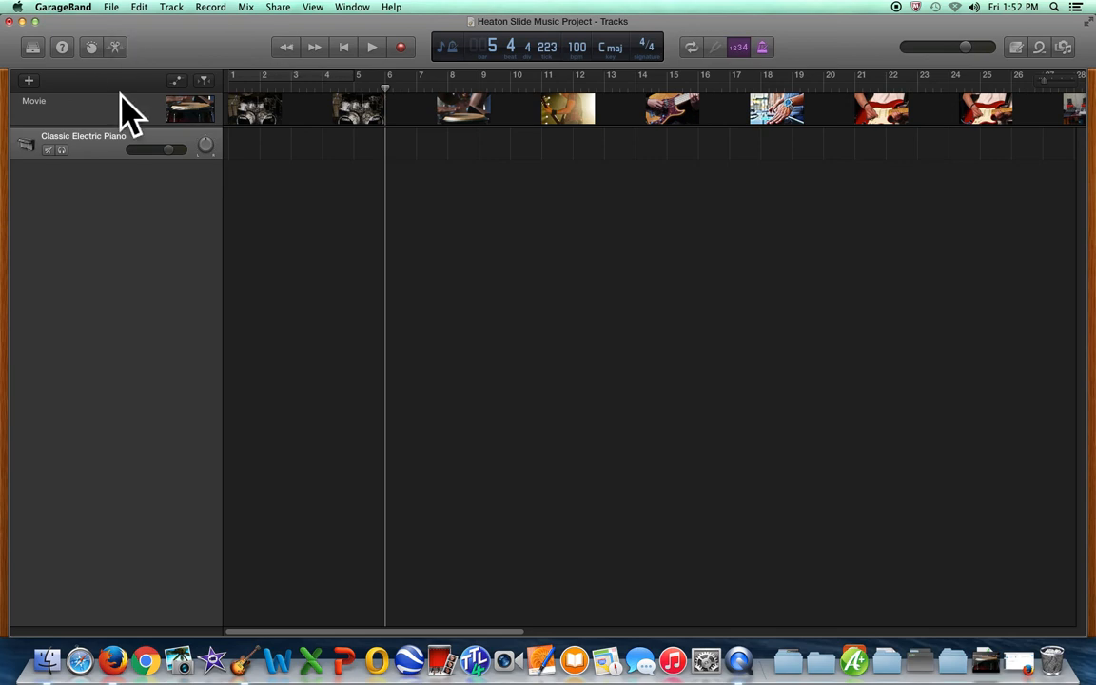
- Detach the movie preview into a floating window below the tracks and scrub through the slides, ending at bar 1
click(194, 112)
drag(384, 250, 428, 355)
mouse_move(464, 413)
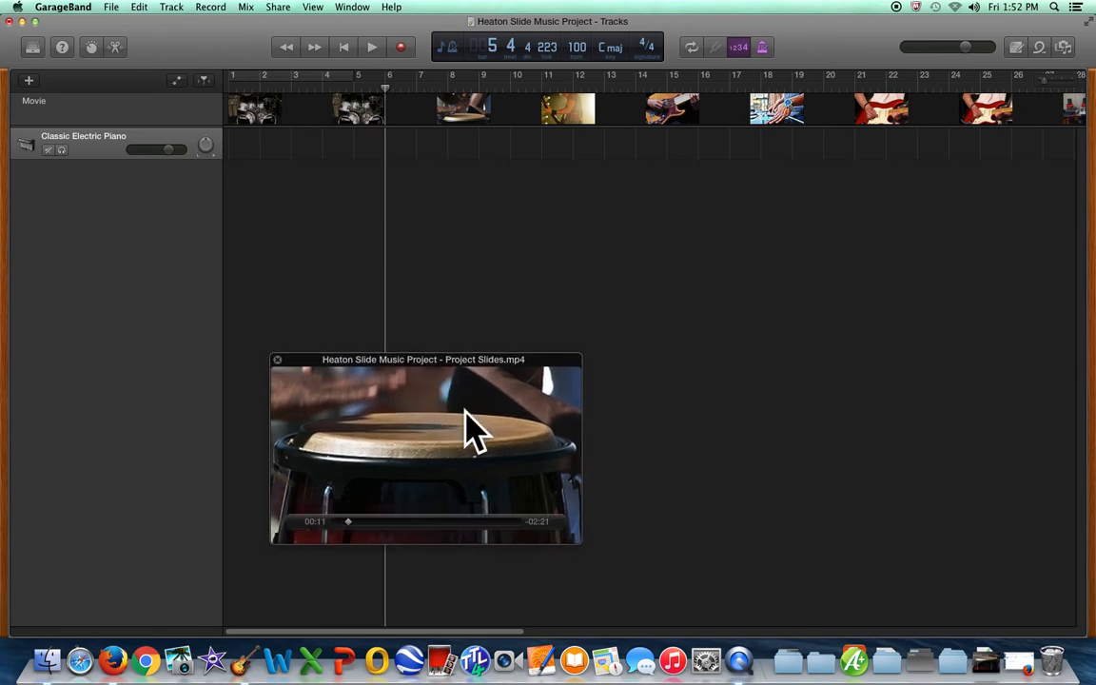
click(385, 523)
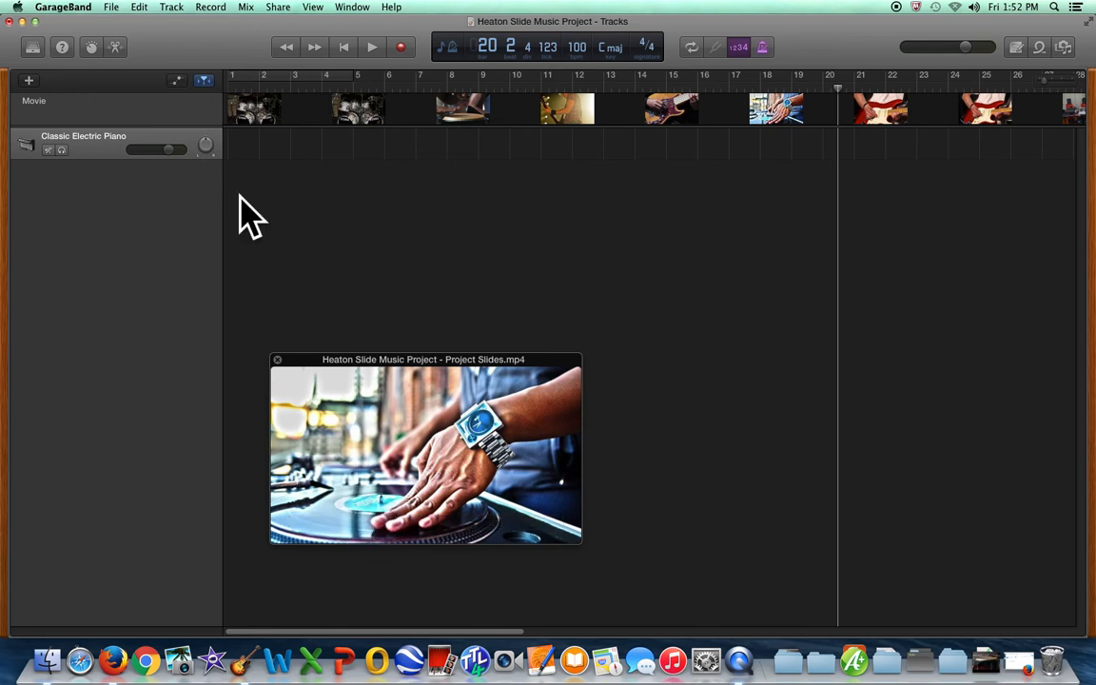
drag(233, 89, 226, 93)
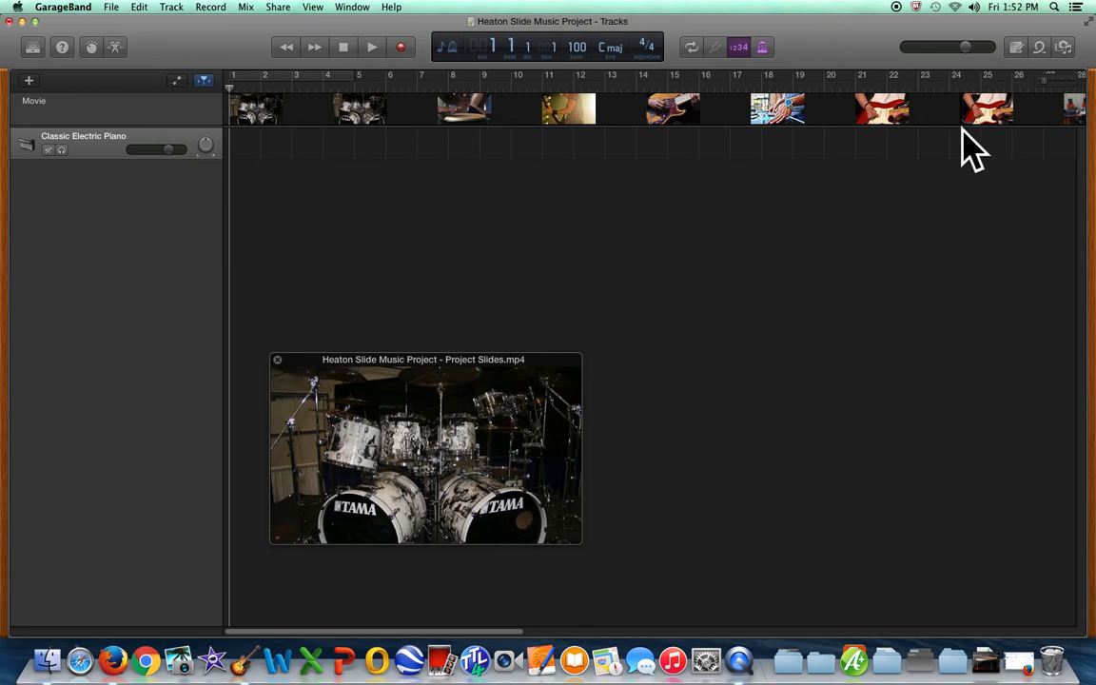
- Show the loop browser and filter the loops to All Drums
click(1040, 48)
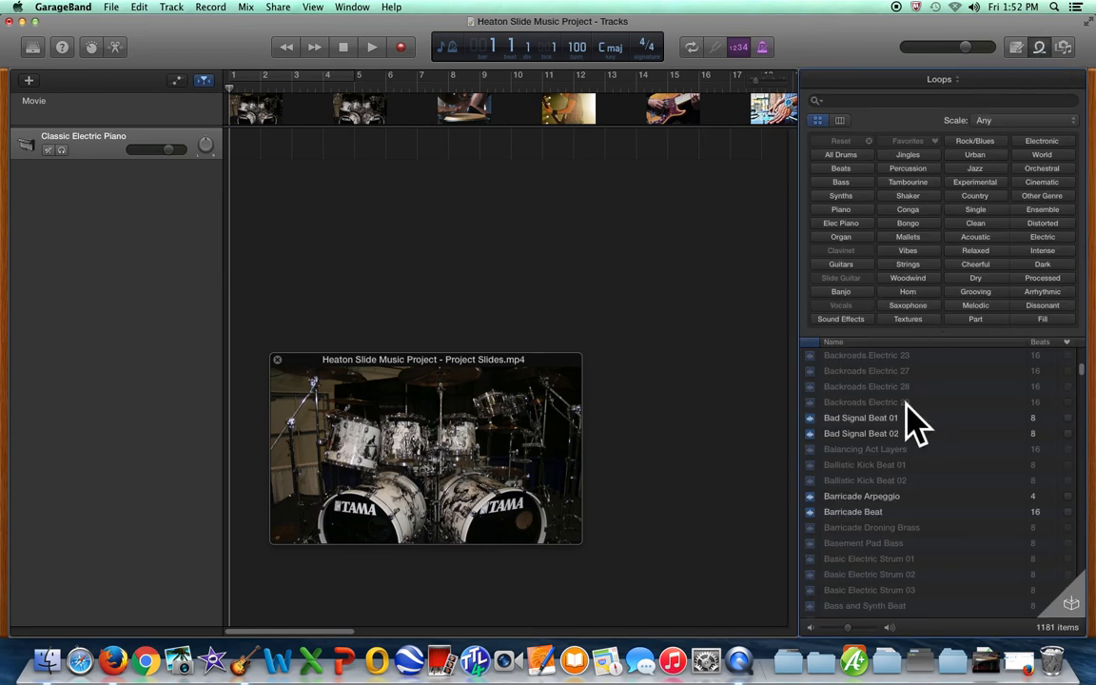
scroll(916, 423, up, 5)
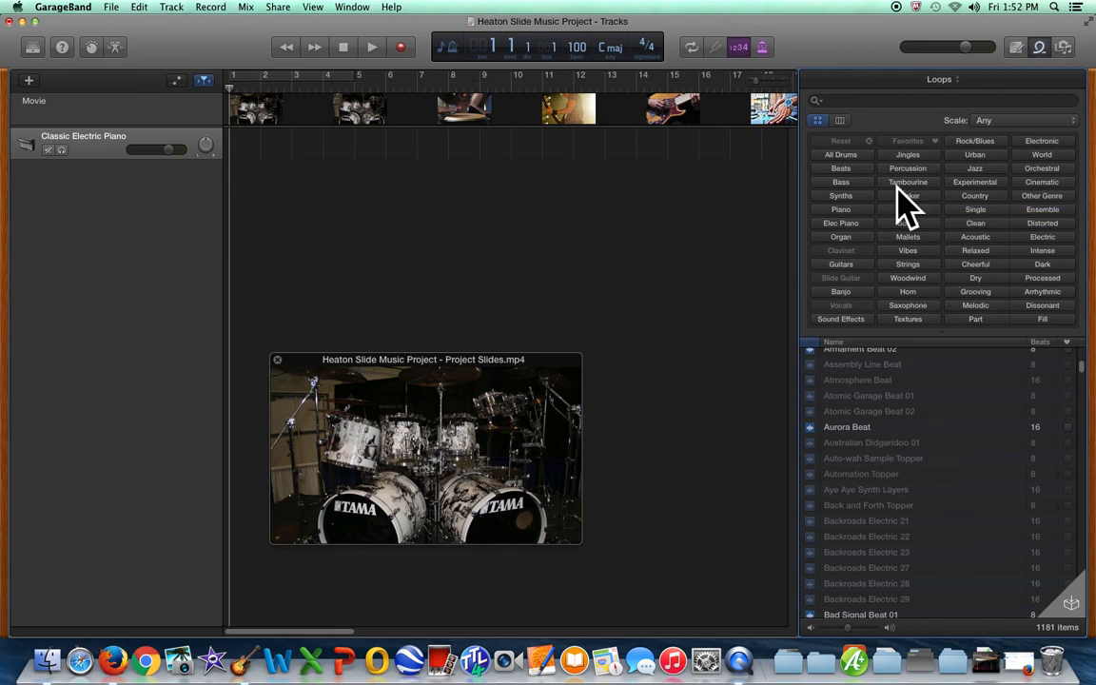
click(837, 156)
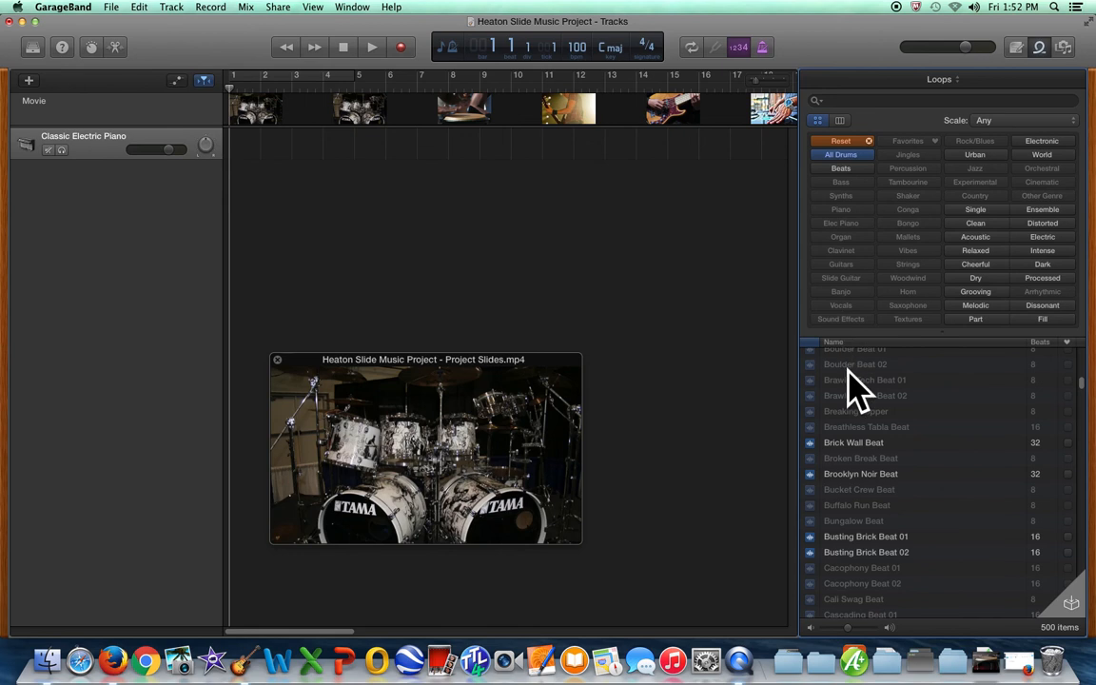
- Add the Blueprint Beat 01 drum loop on a new track and align its region with bar 1
scroll(867, 394, down, 5)
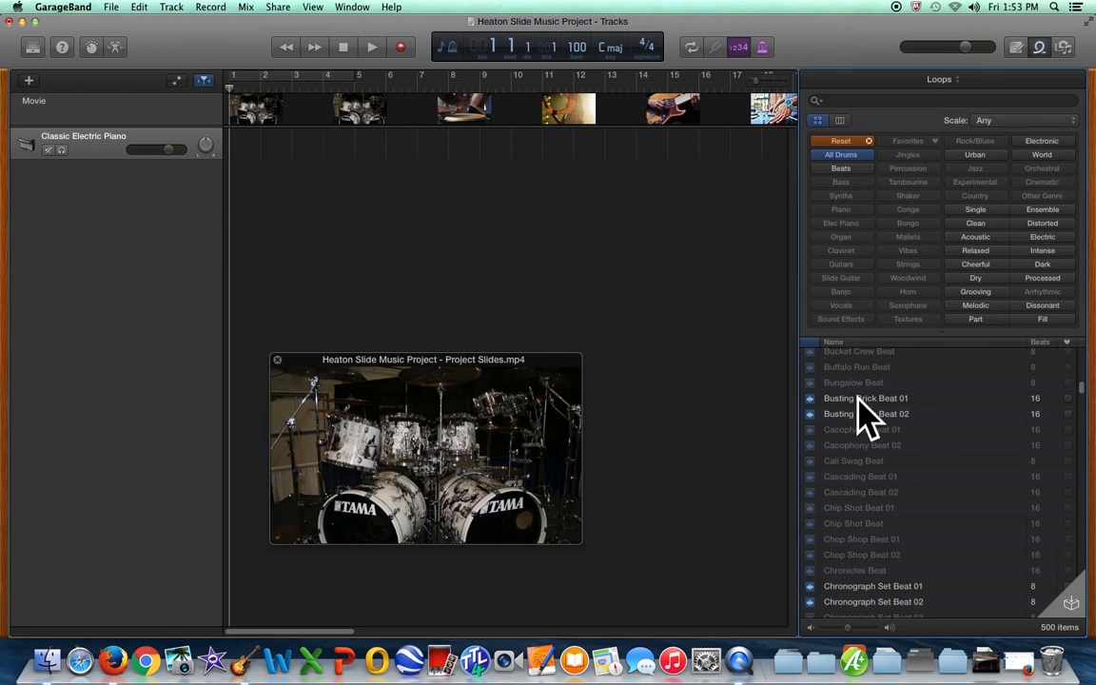
scroll(856, 397, up, 5)
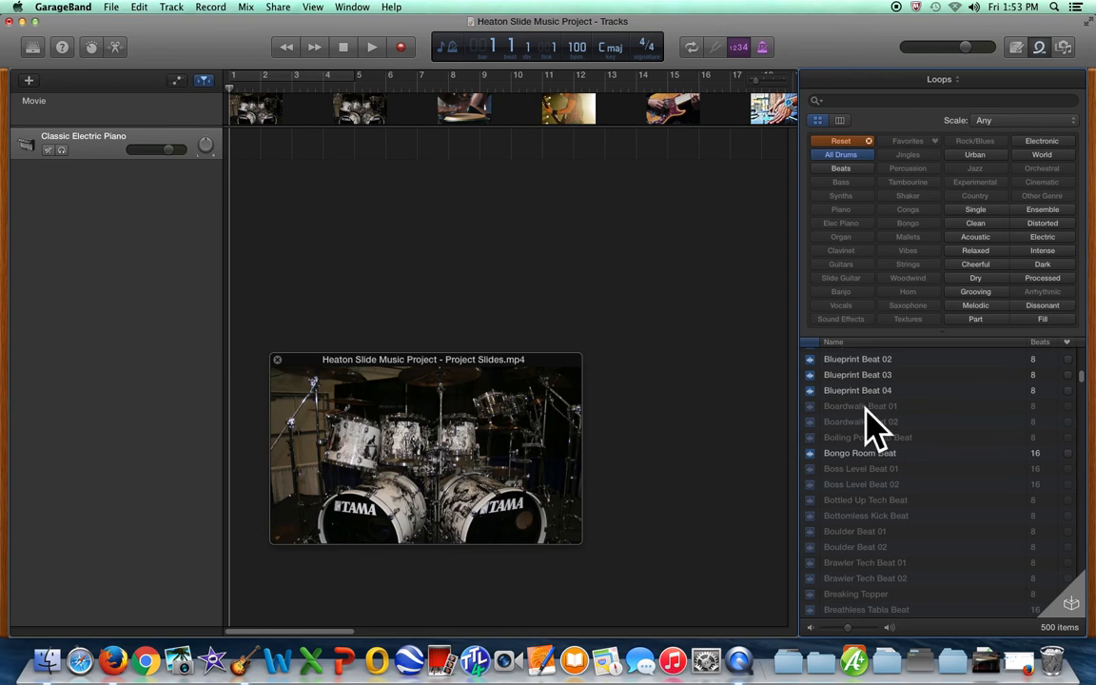
scroll(856, 423, up, 1)
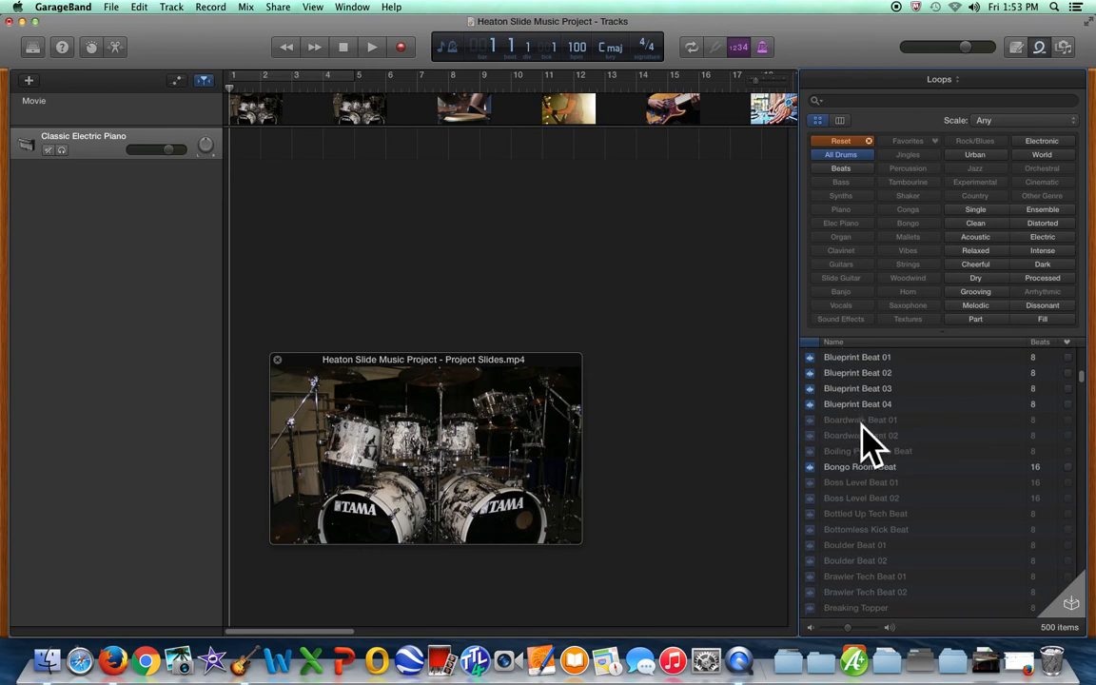
scroll(857, 380, up, 1)
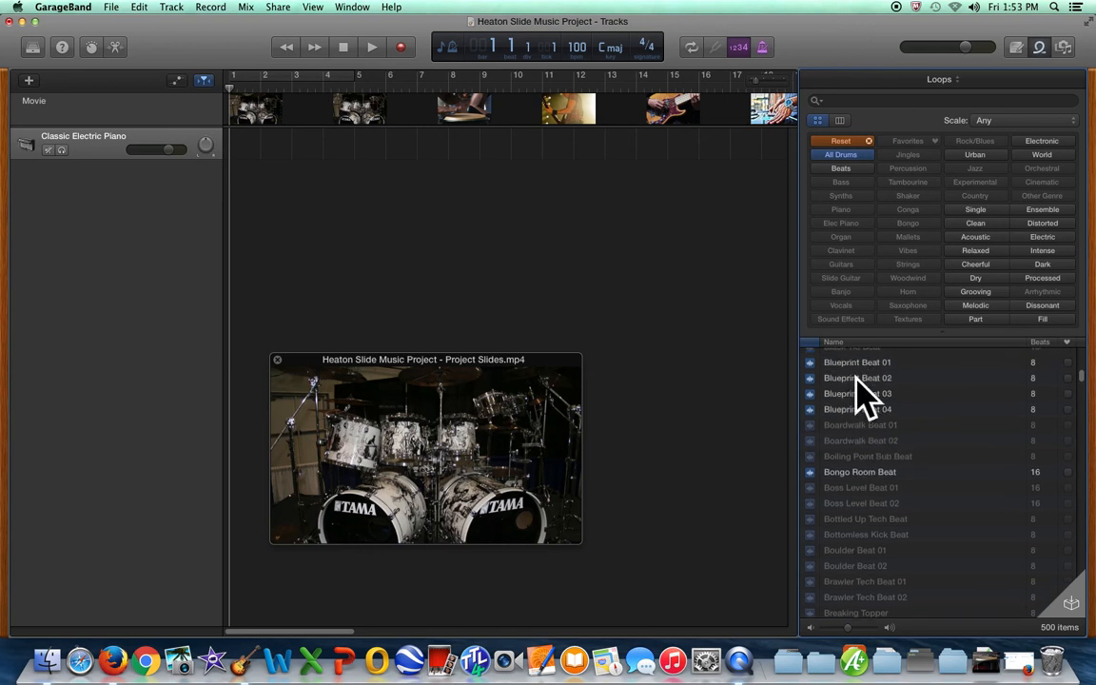
scroll(861, 395, up, 3)
scroll(880, 390, up, 3)
scroll(883, 394, up, 3)
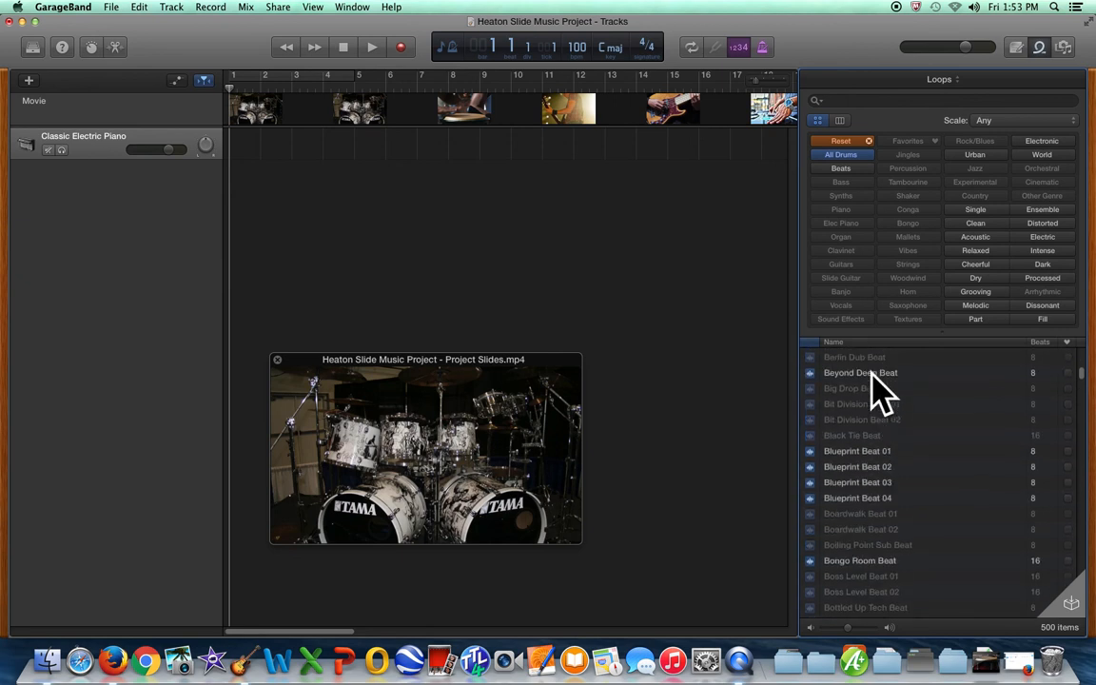
scroll(889, 400, down, 2)
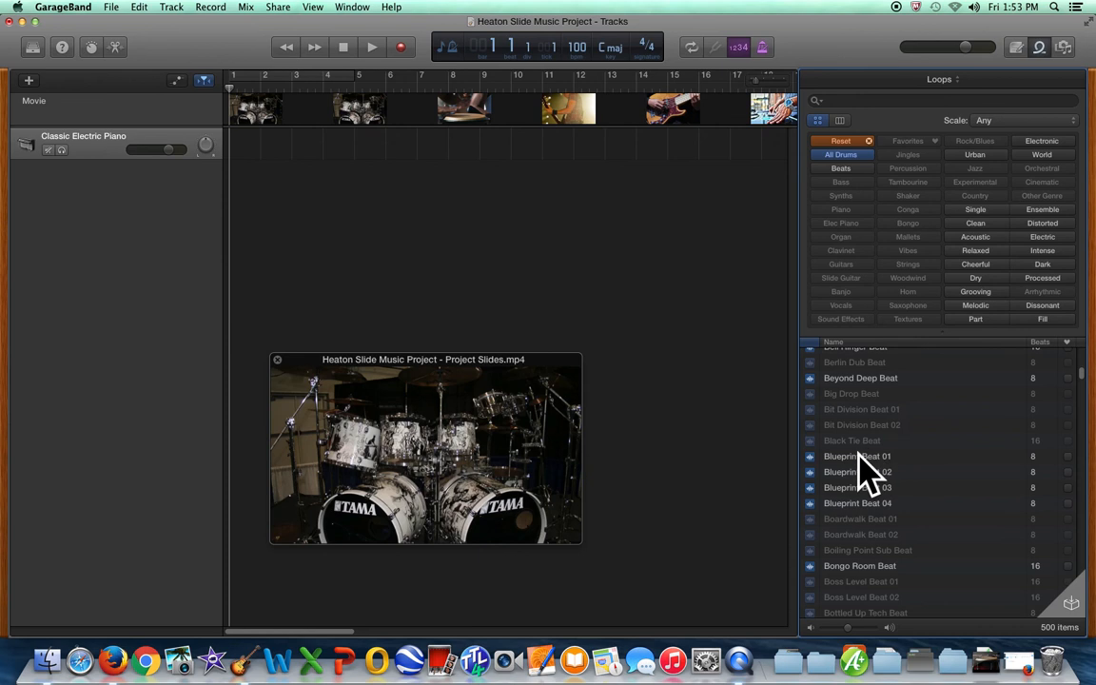
scroll(866, 466, down, 5)
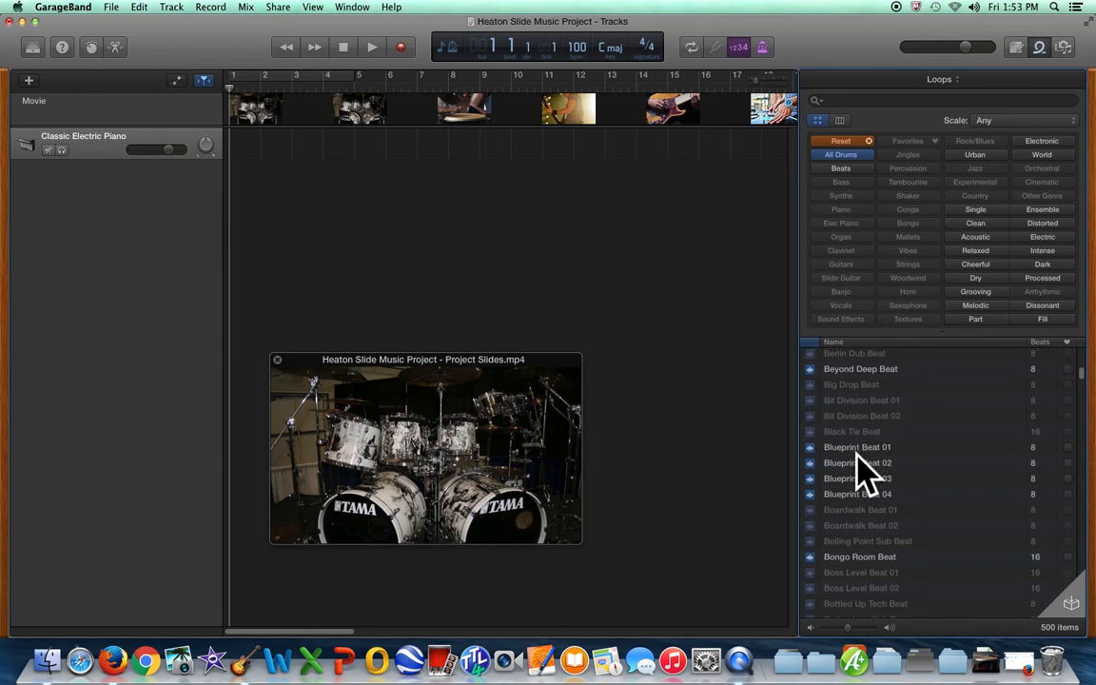
scroll(861, 471, down, 1)
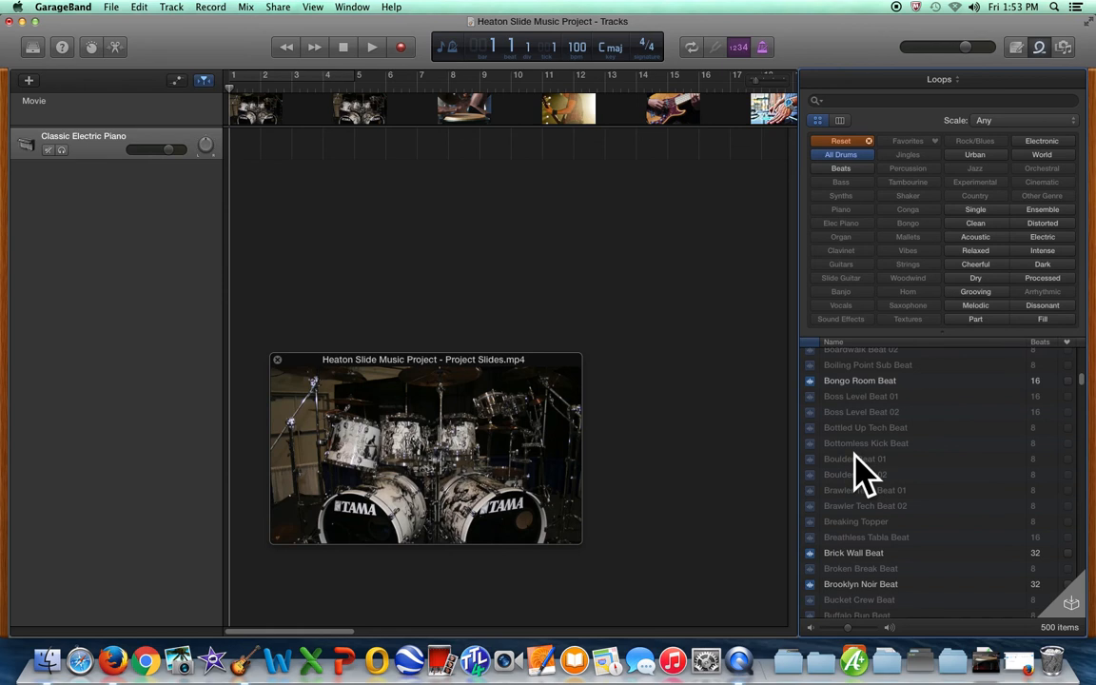
scroll(861, 472, up, 3)
mouse_move(443, 433)
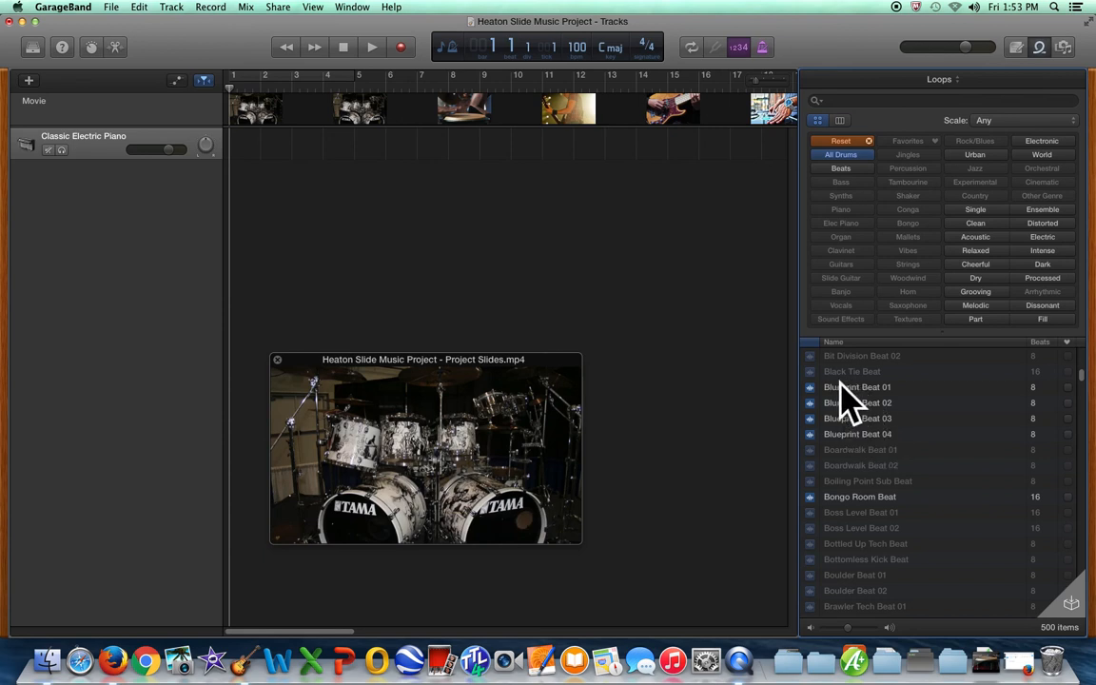
drag(852, 391, 301, 227)
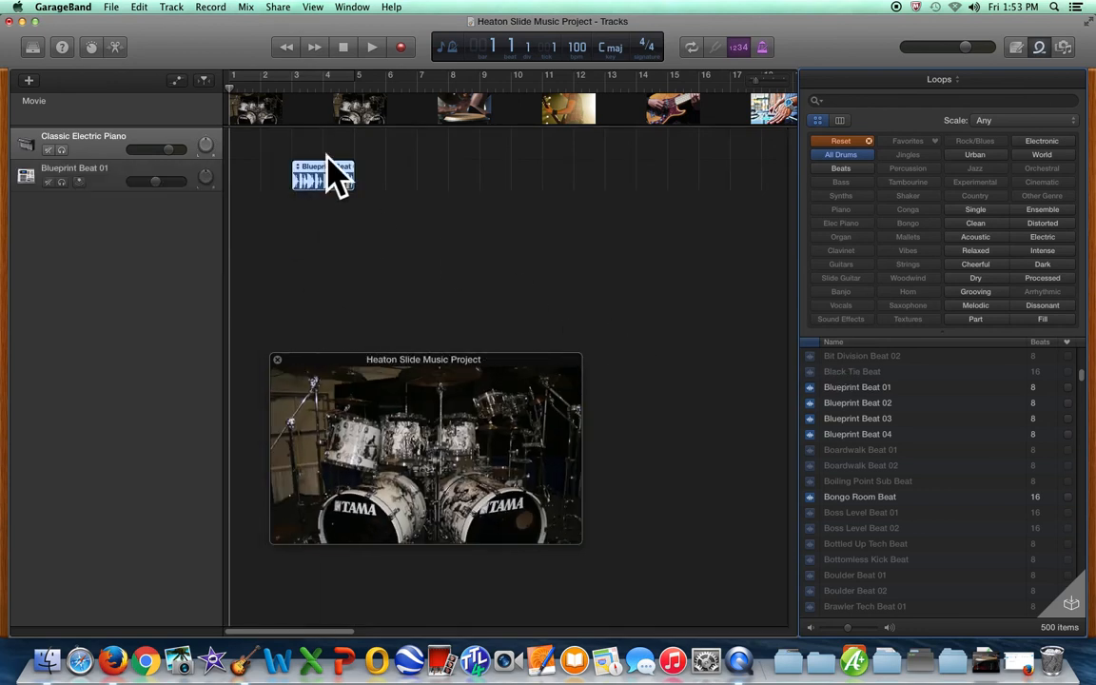
drag(333, 168, 265, 174)
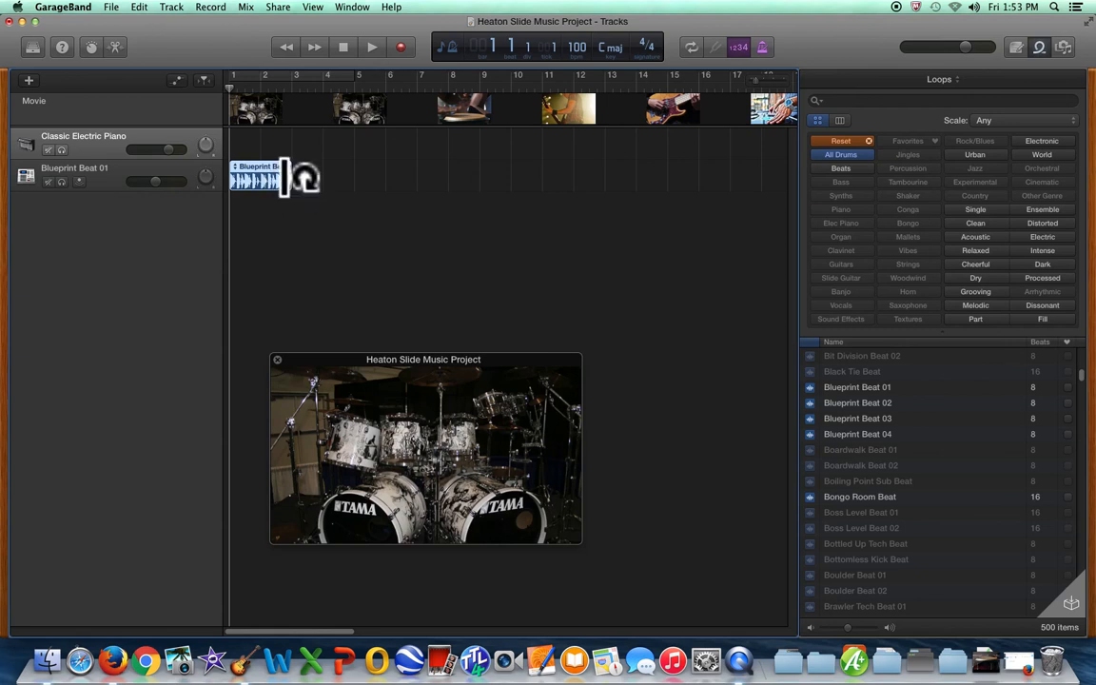
- Repeat the Blueprint Beat 01 region up to bar 5, where the drum-kit slide ends, checking the timing by playback
click(370, 47)
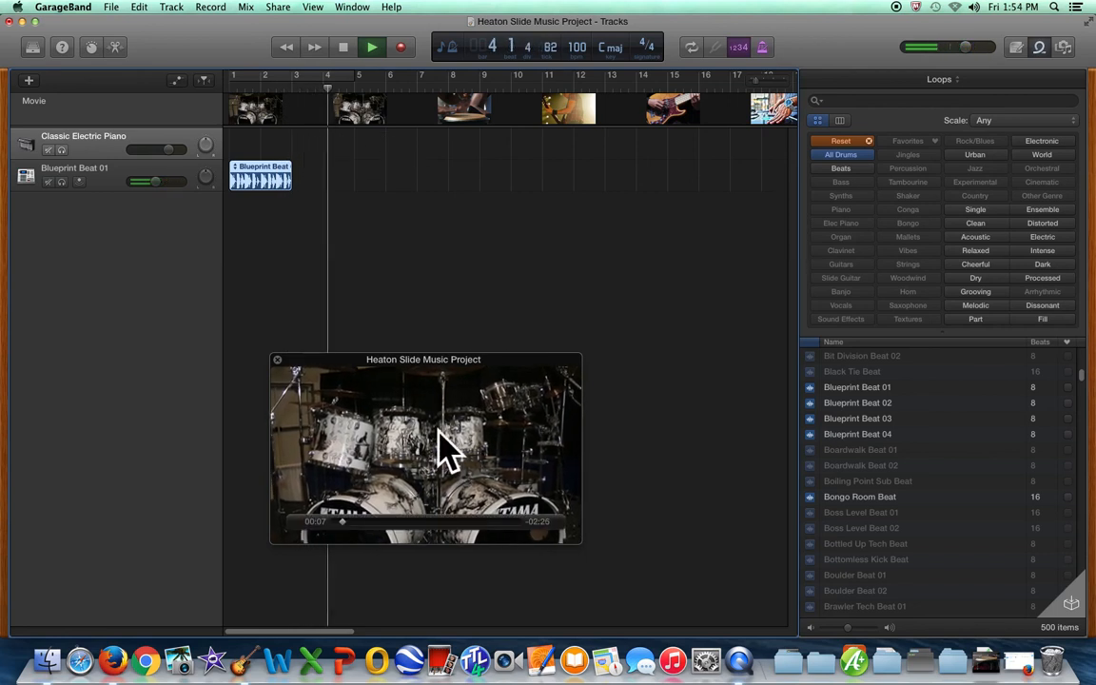
click(354, 46)
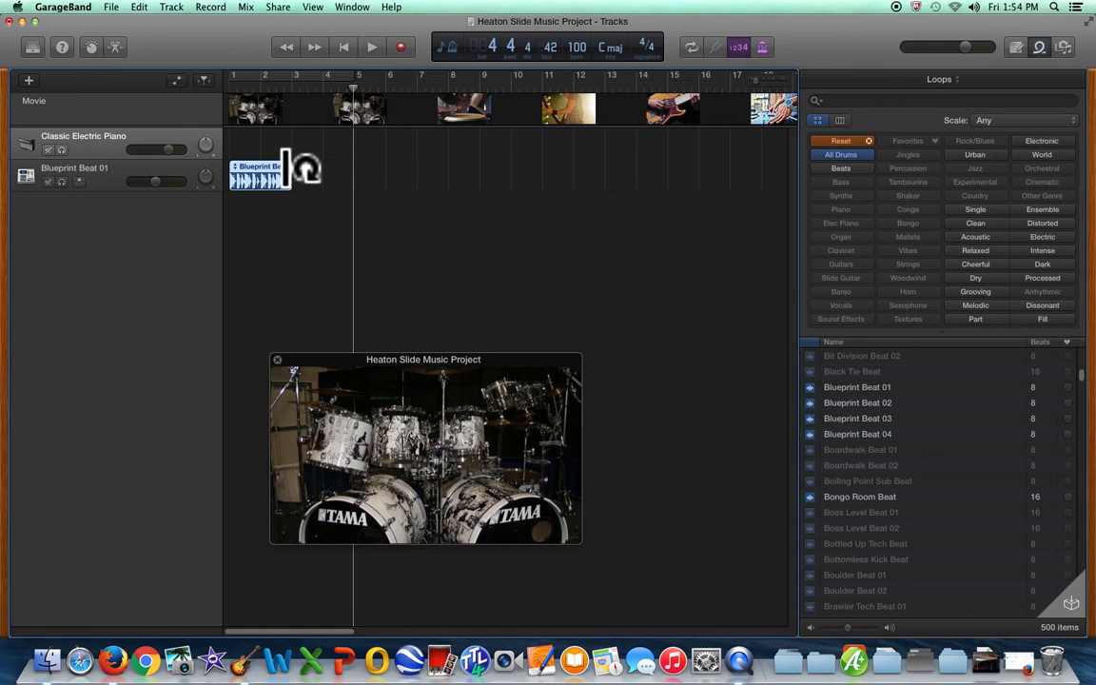
drag(306, 169, 360, 221)
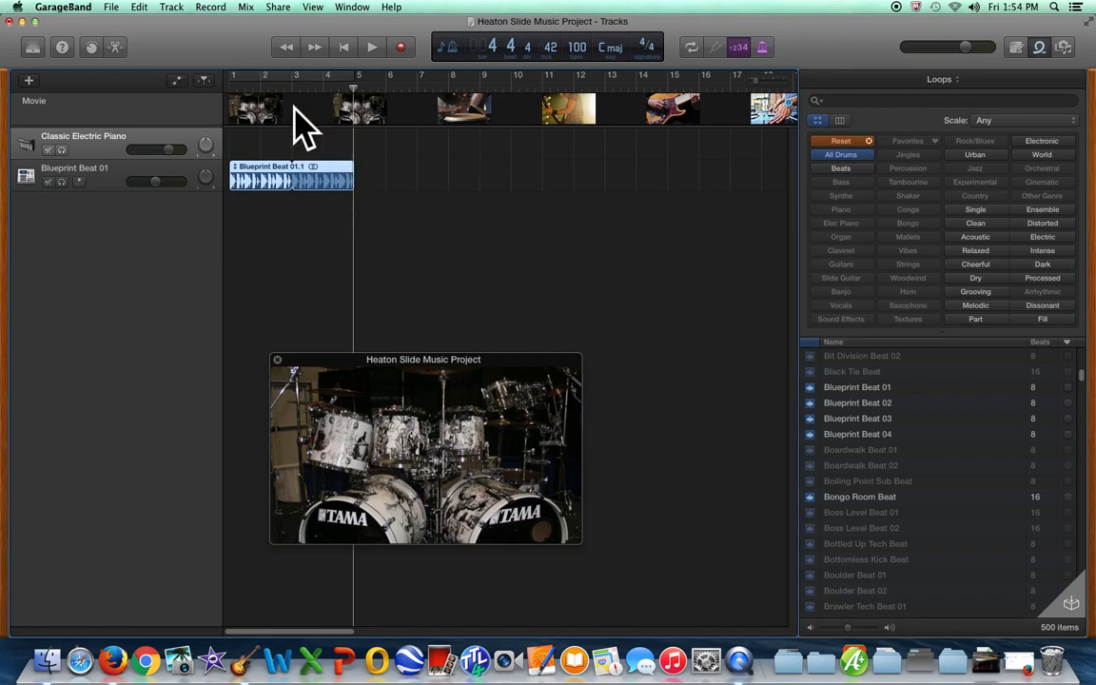
click(372, 46)
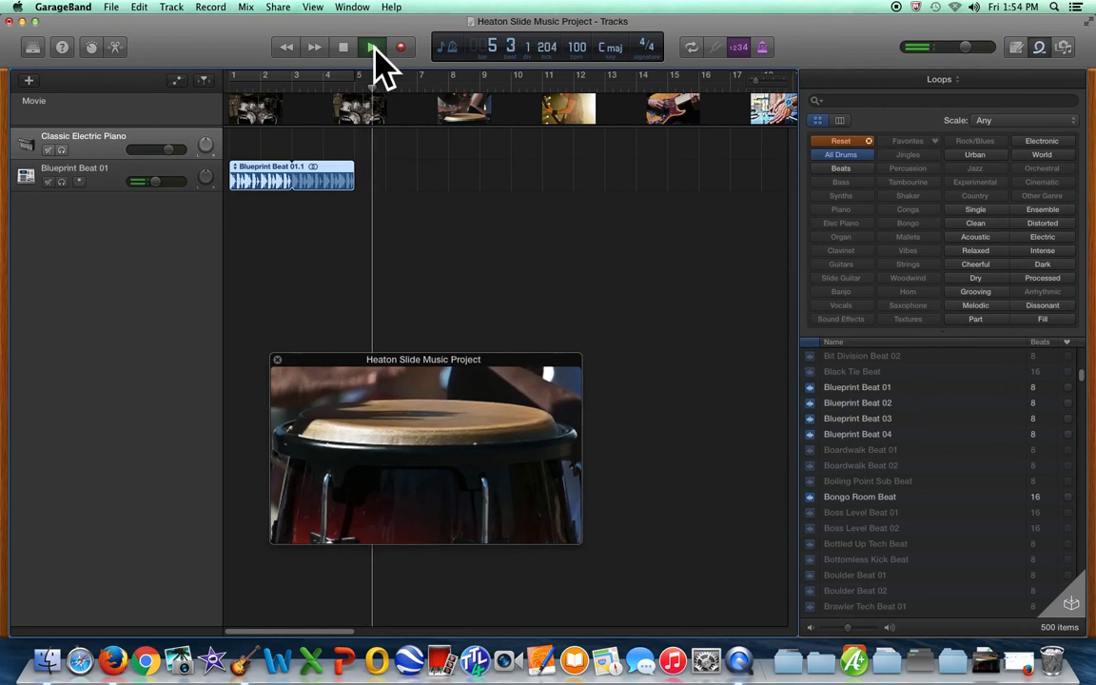
click(371, 47)
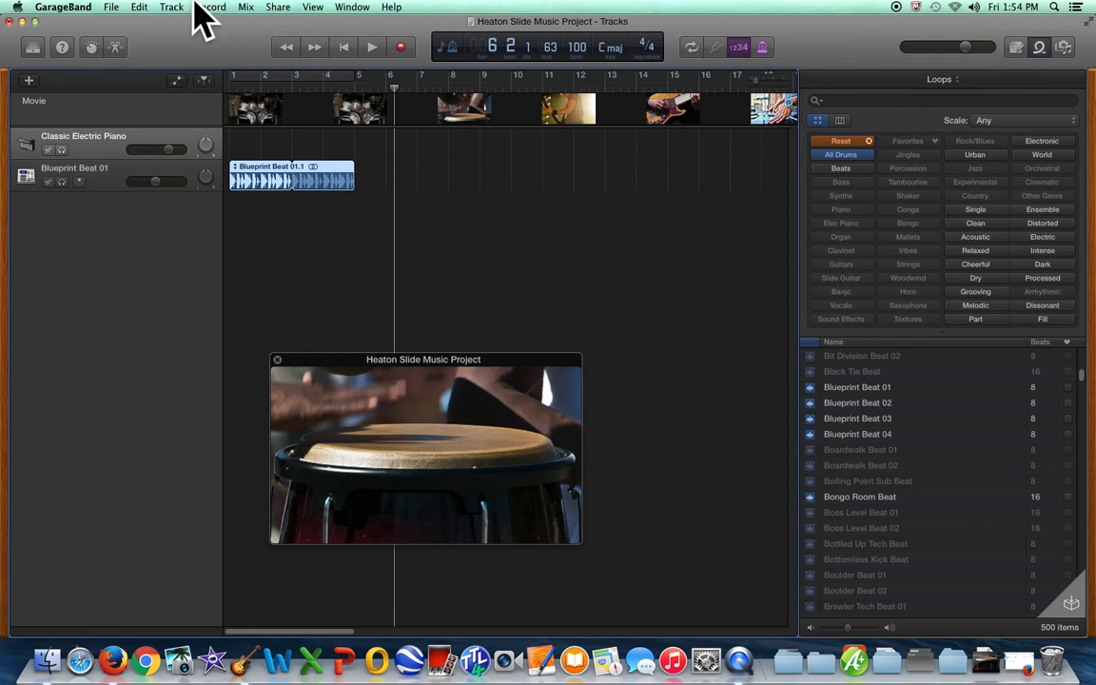
- Toggle the alignment guides off and back on, and check the Snap to Grid setting
click(162, 10)
mouse_move(137, 11)
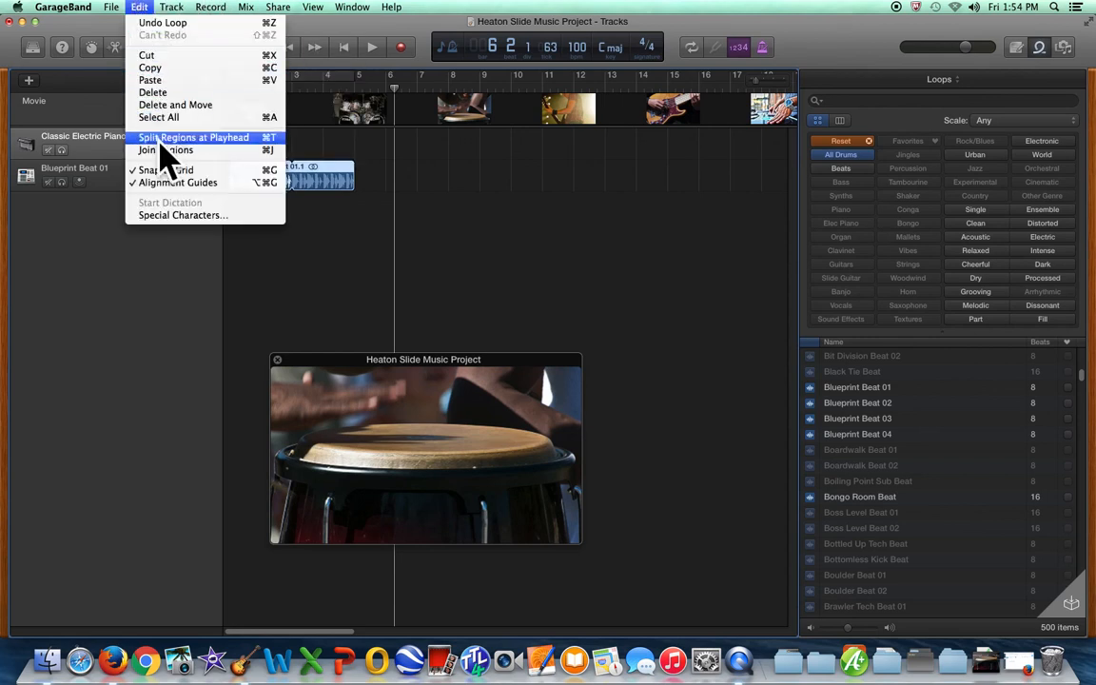
click(187, 183)
click(143, 7)
click(168, 186)
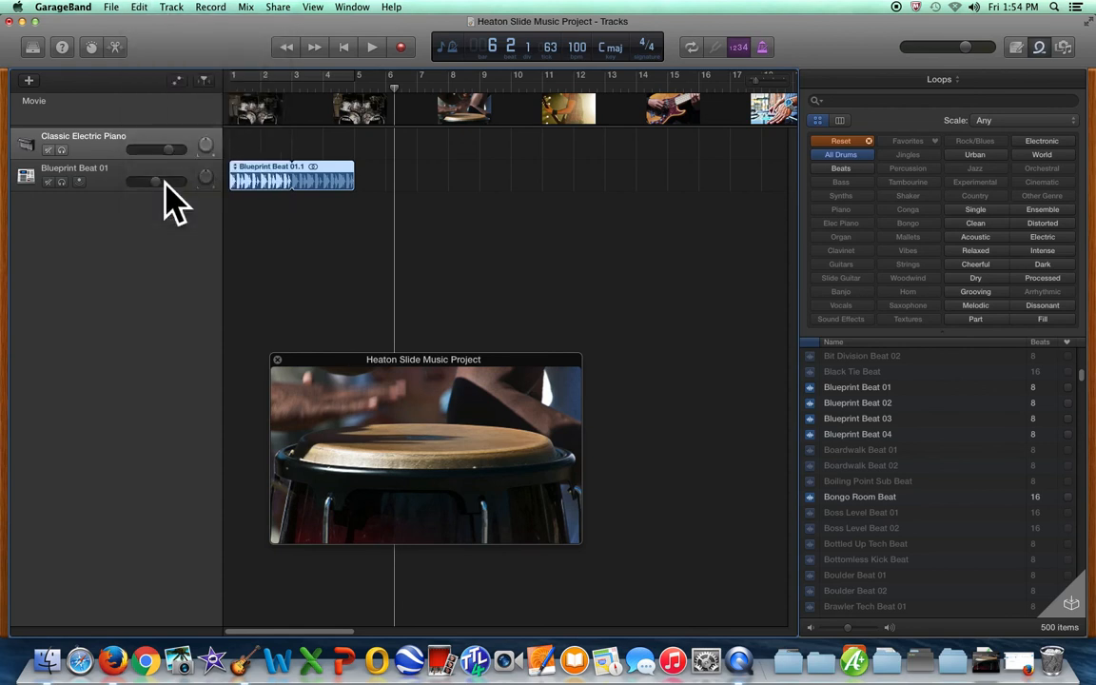
click(150, 7)
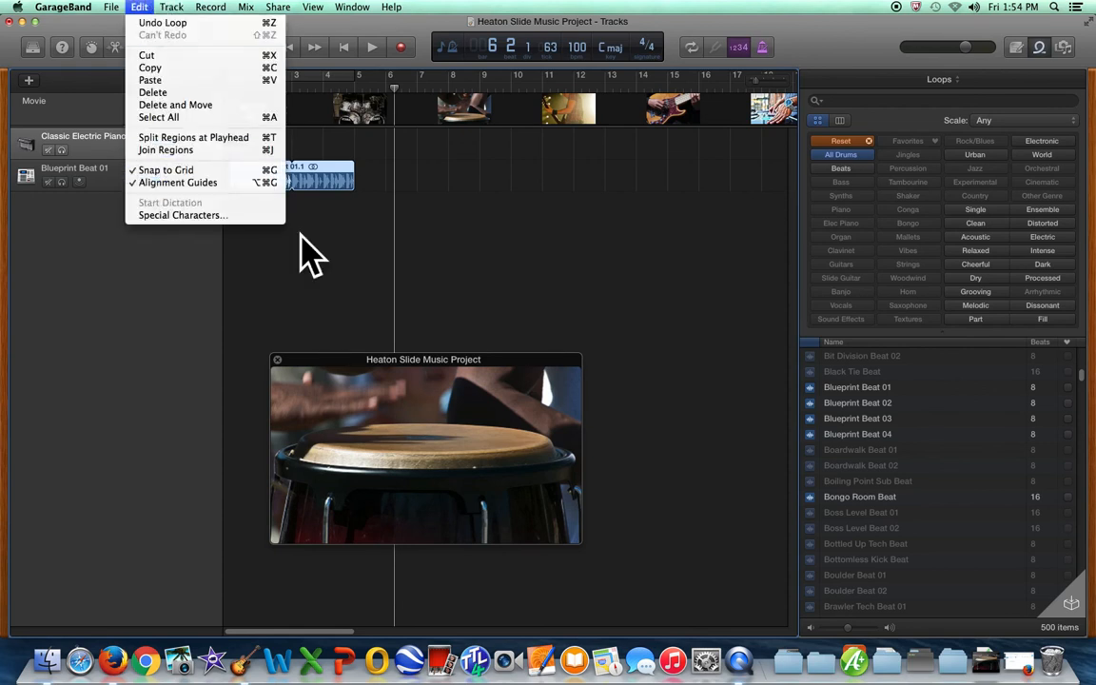
click(392, 268)
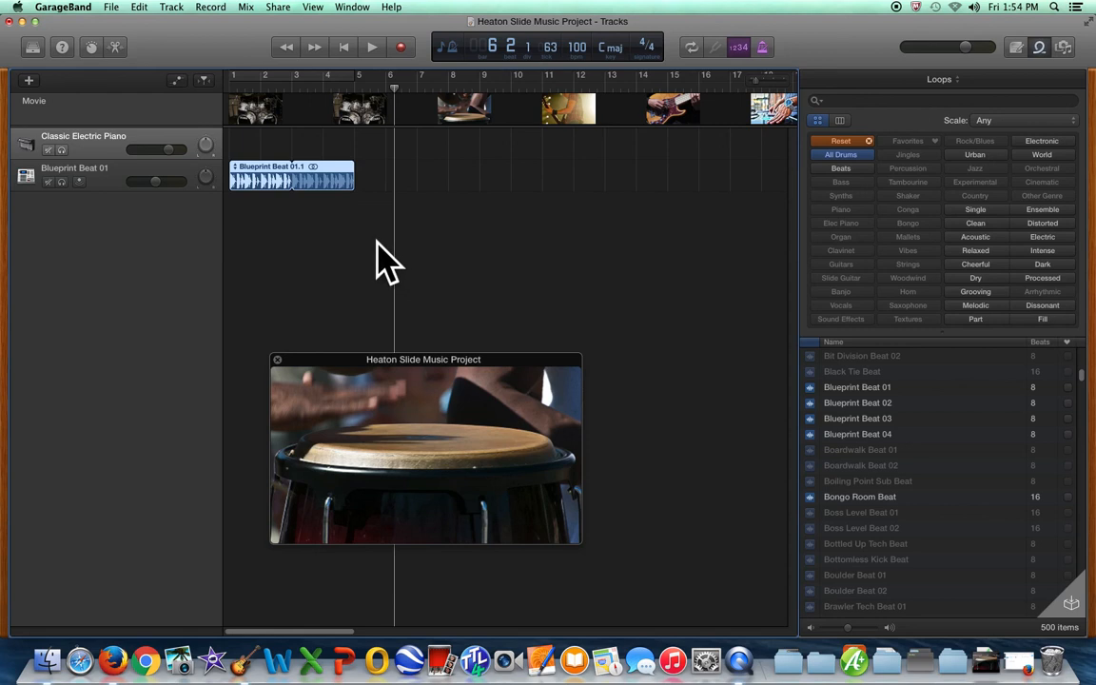
- Clear the current loop filter and show only Conga loops for the hand-drum slide
mouse_move(415, 465)
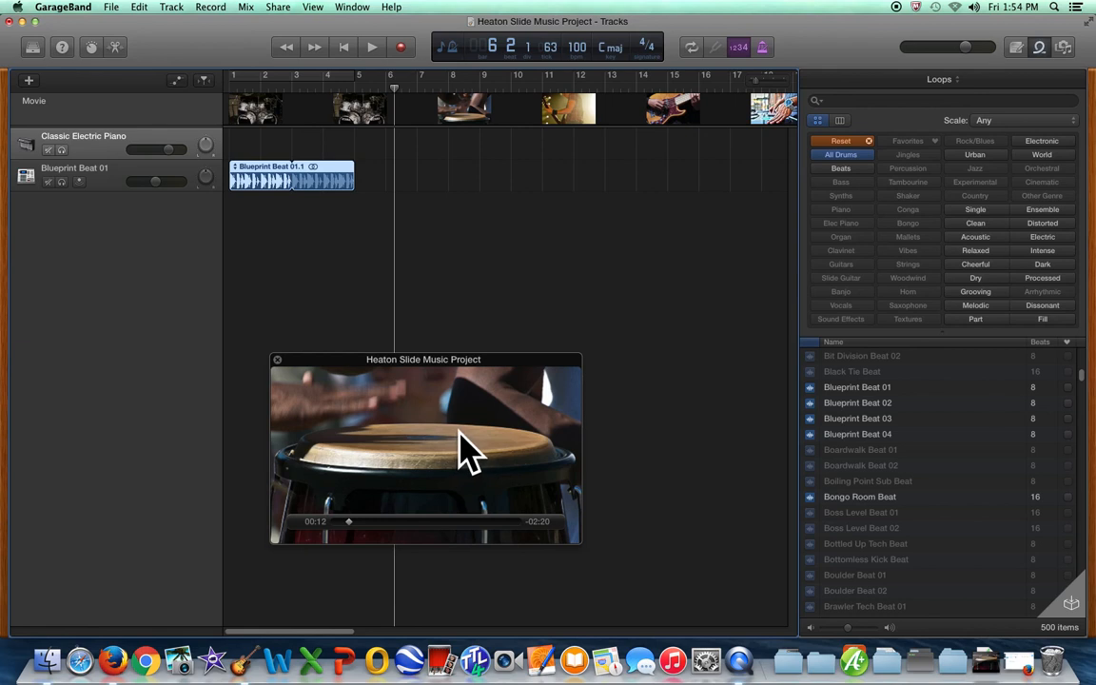
click(846, 168)
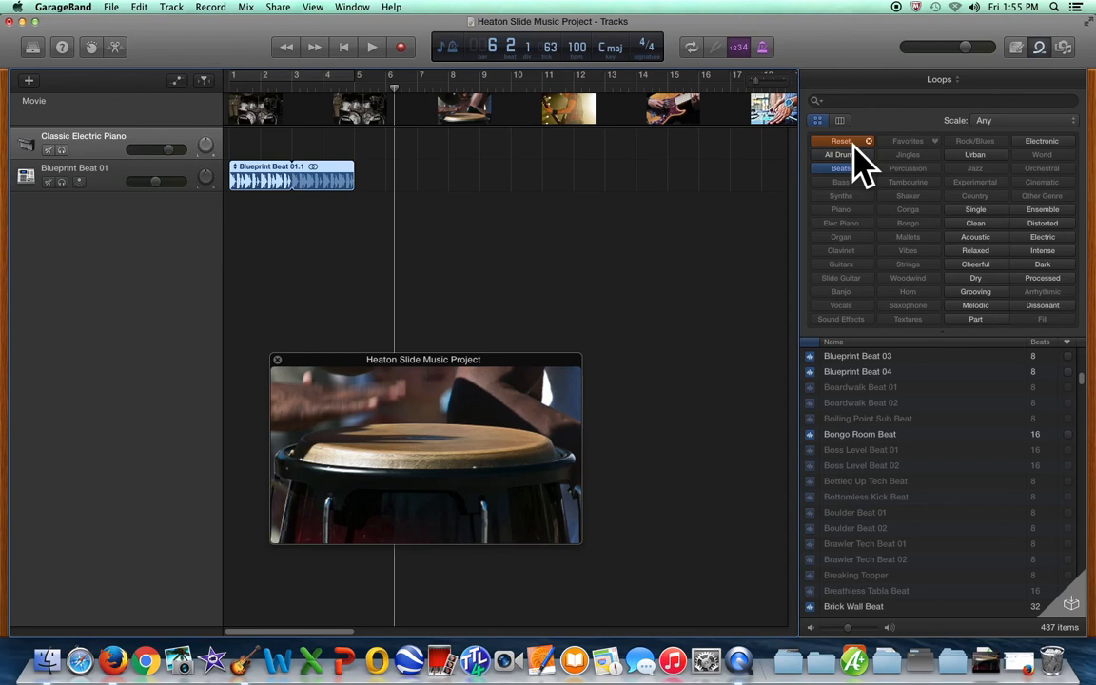
click(854, 143)
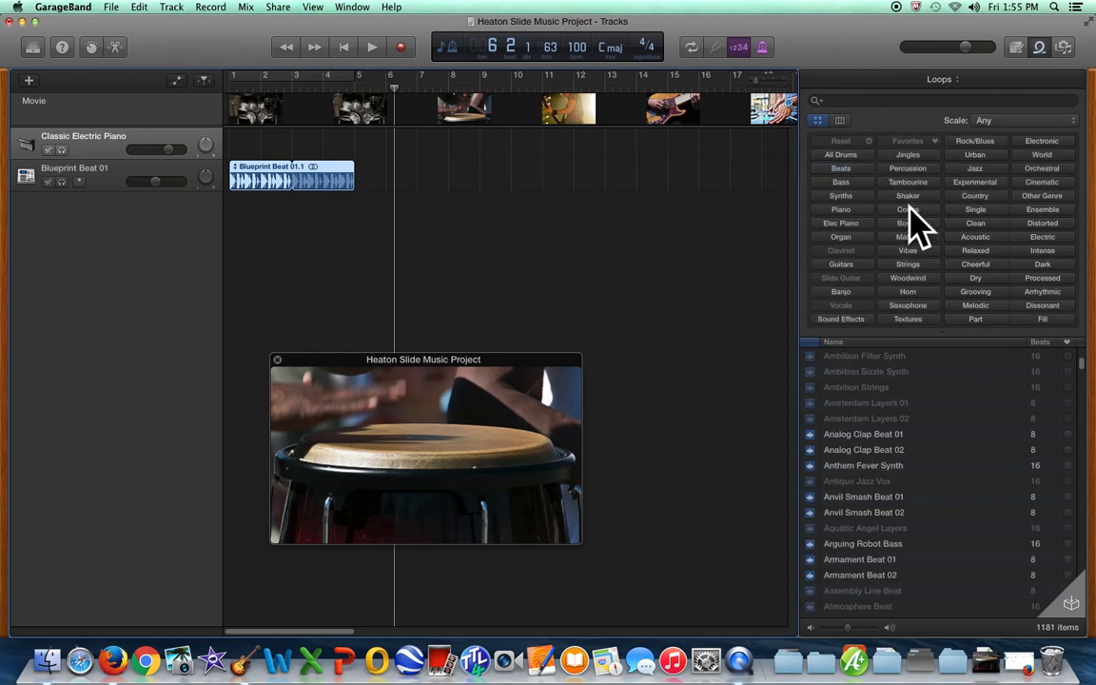
click(909, 210)
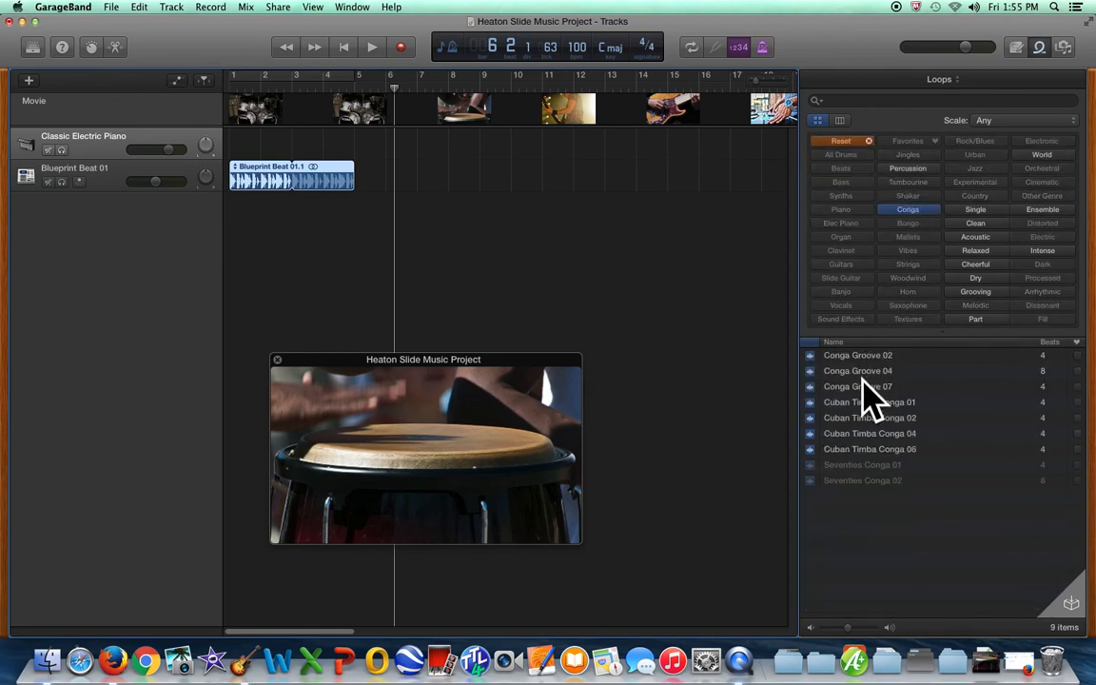
- Add the Cuban Timba Conga 02 loop on a new track at bar 5 and repeat it up to bar 9
drag(880, 419, 378, 210)
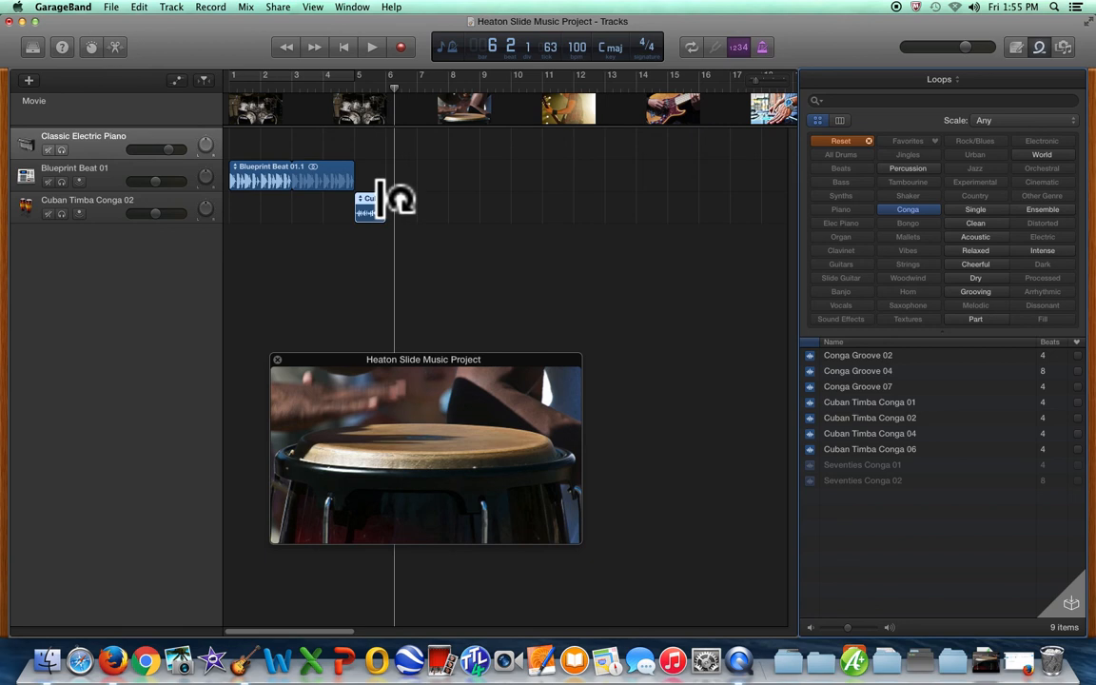
drag(381, 200, 471, 246)
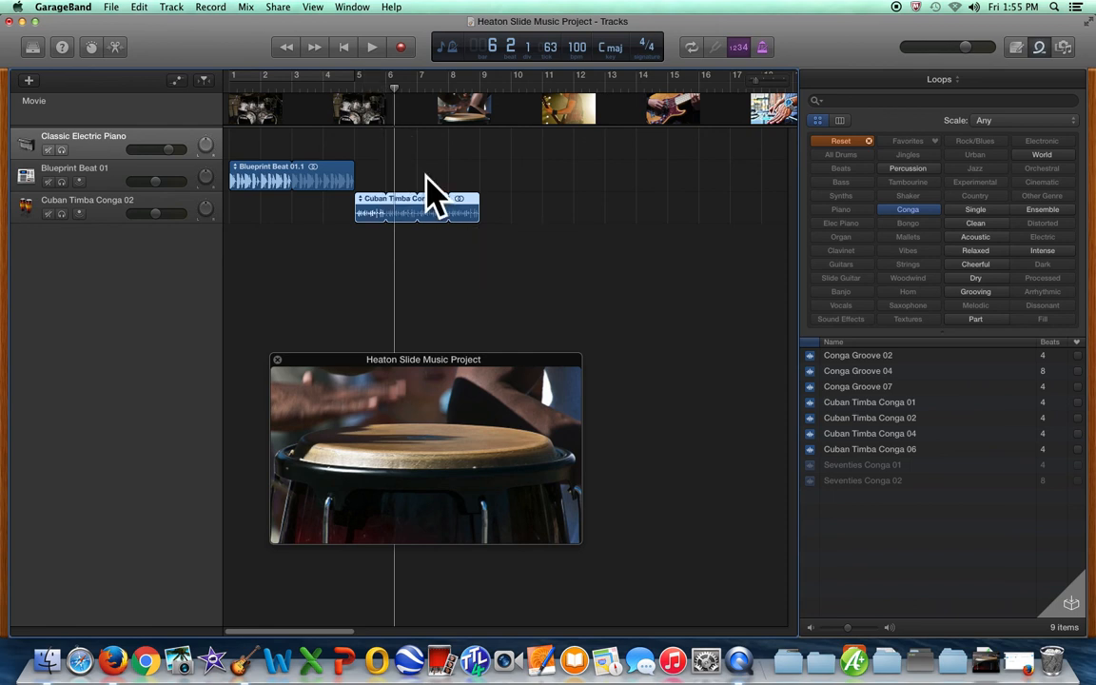
- Play the project from the start to check both loops against the slides, and look over the remaining slides in the movie track
click(344, 48)
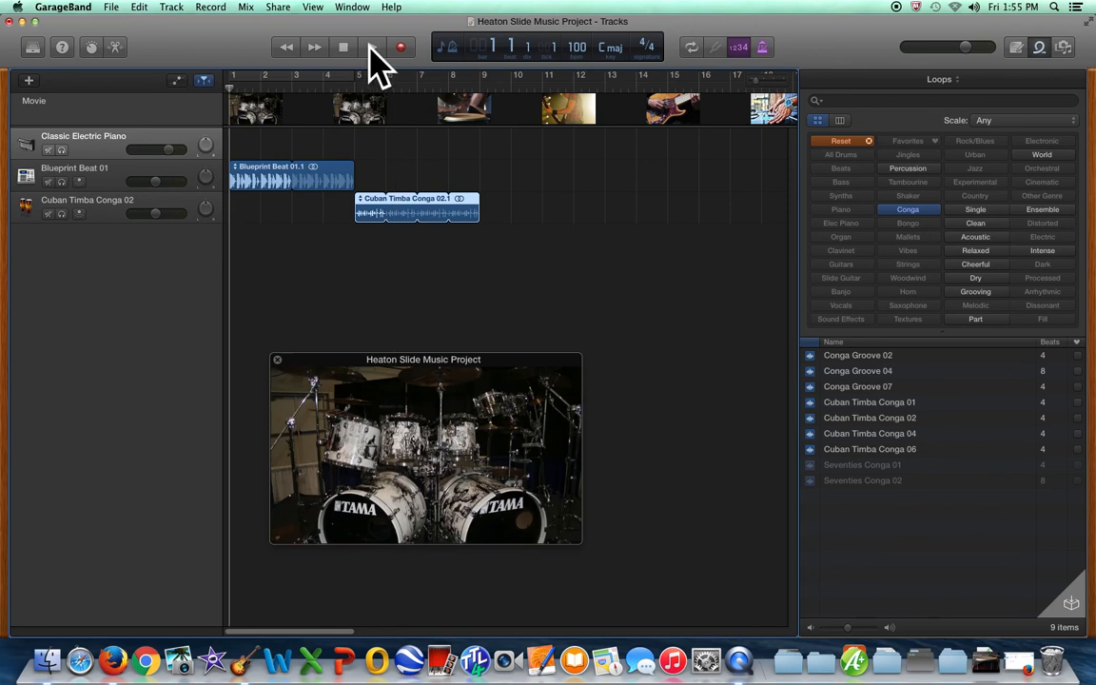
click(374, 50)
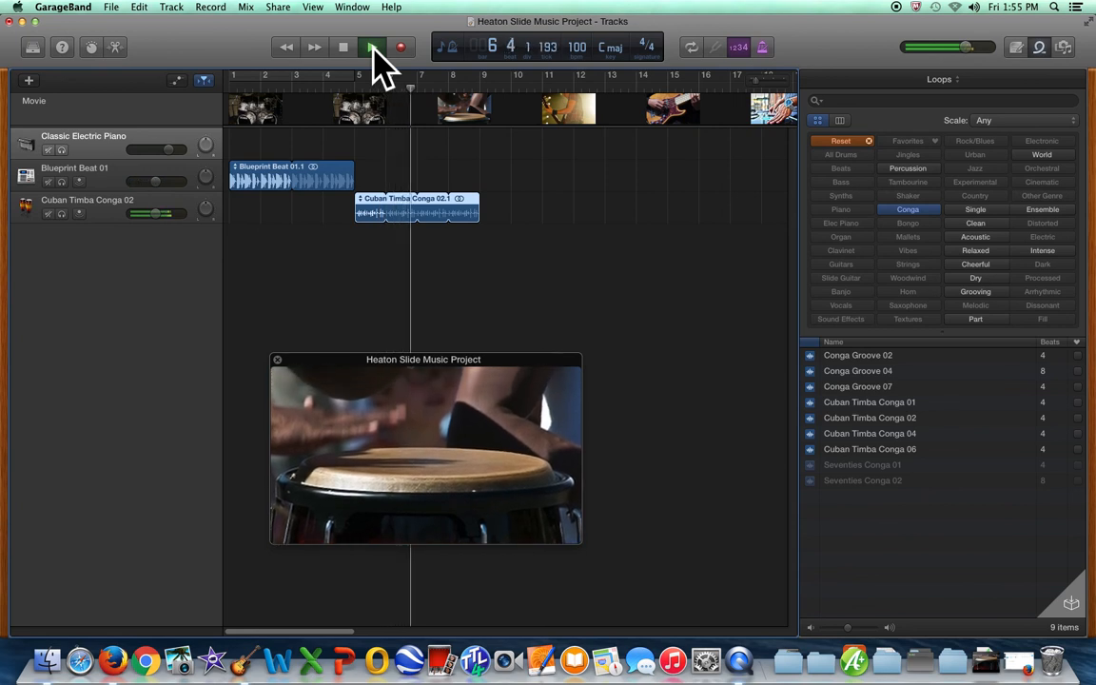
click(373, 47)
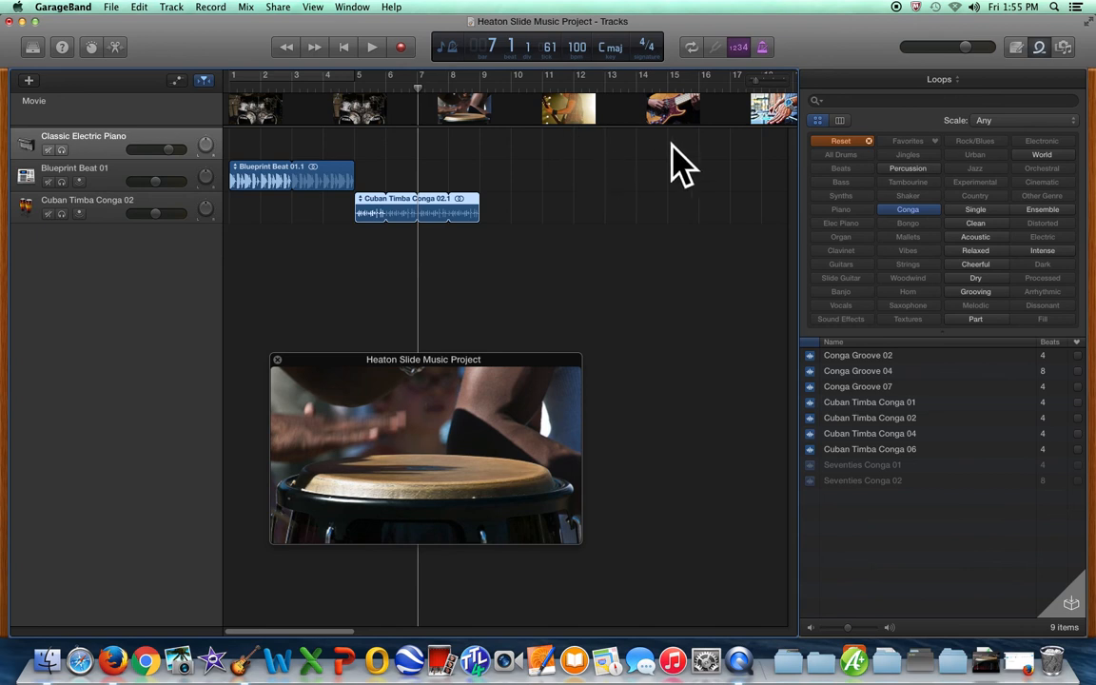
scroll(547, 147, right, 10)
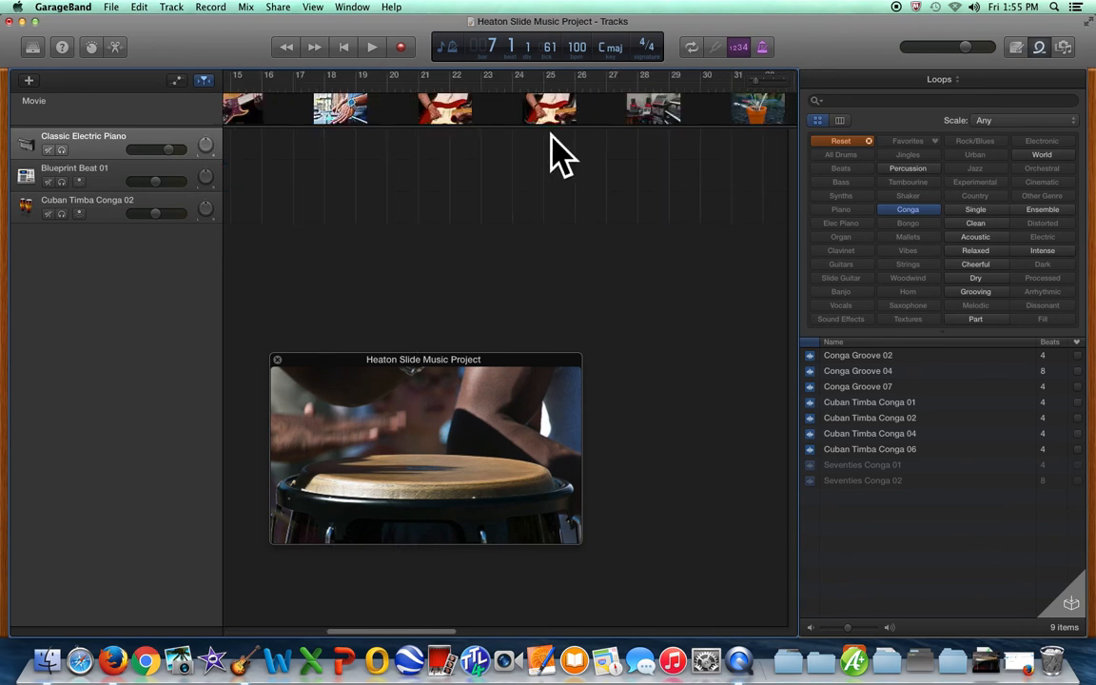
scroll(561, 157, left, 8)
scroll(561, 157, right, 6)
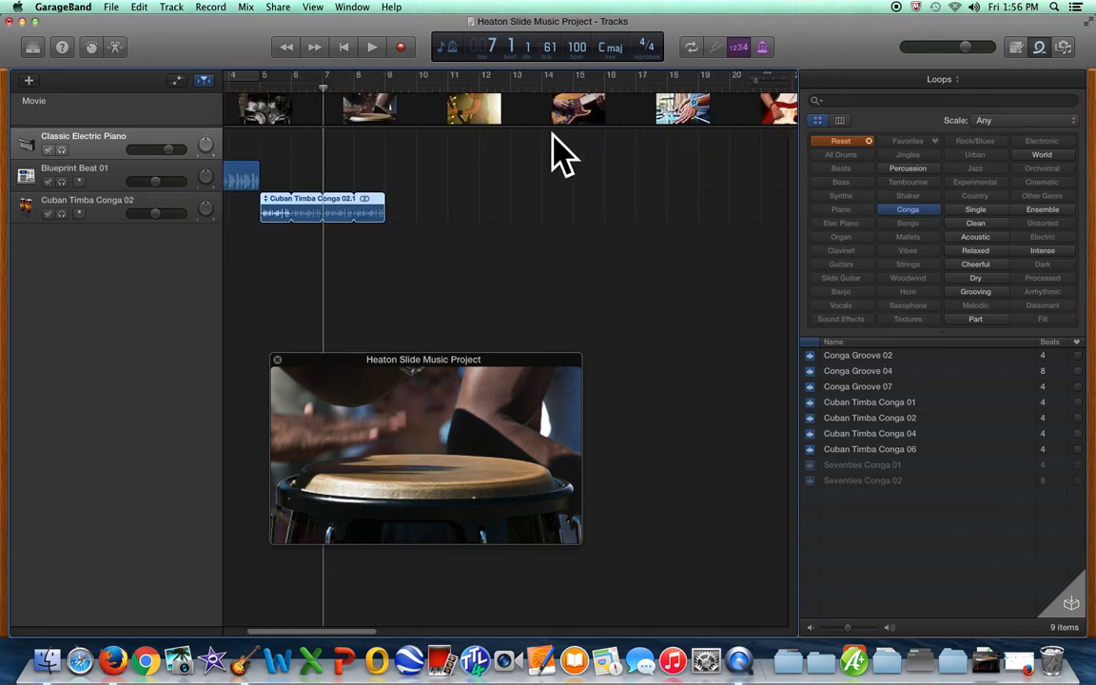
scroll(561, 157, left, 8)
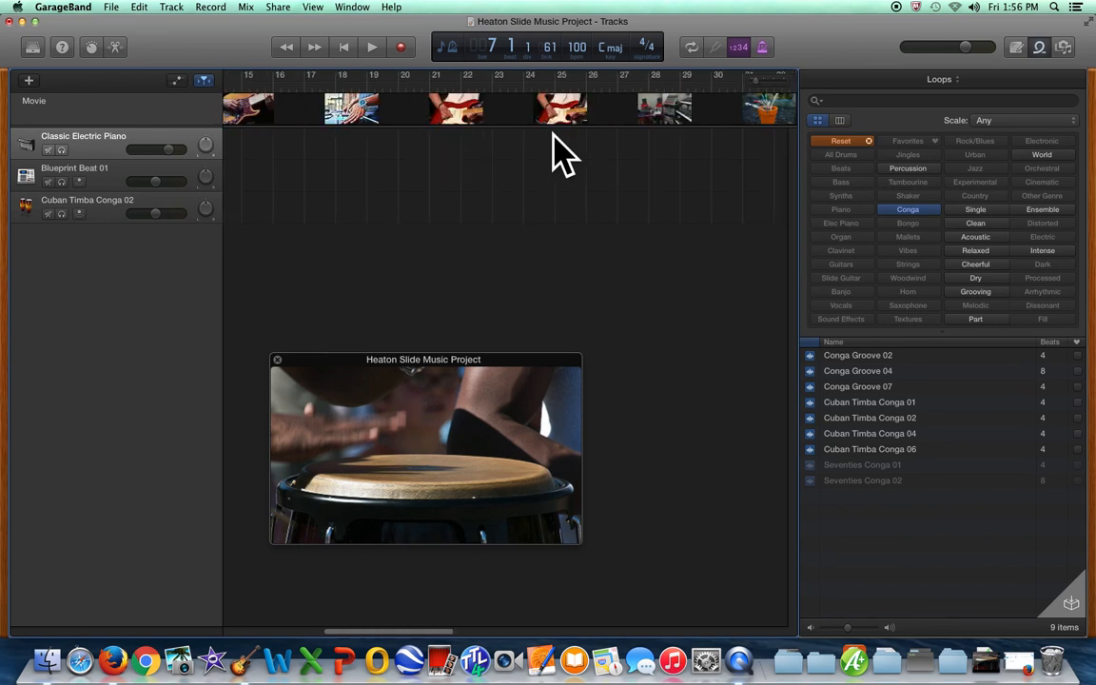
scroll(562, 157, left, 3)
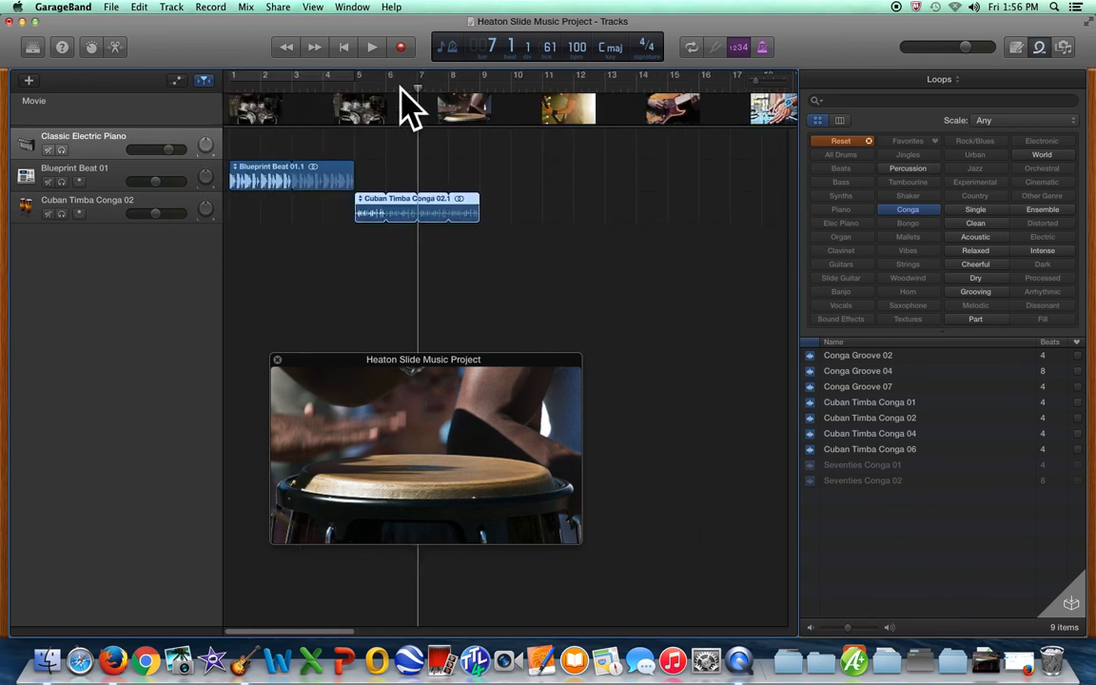